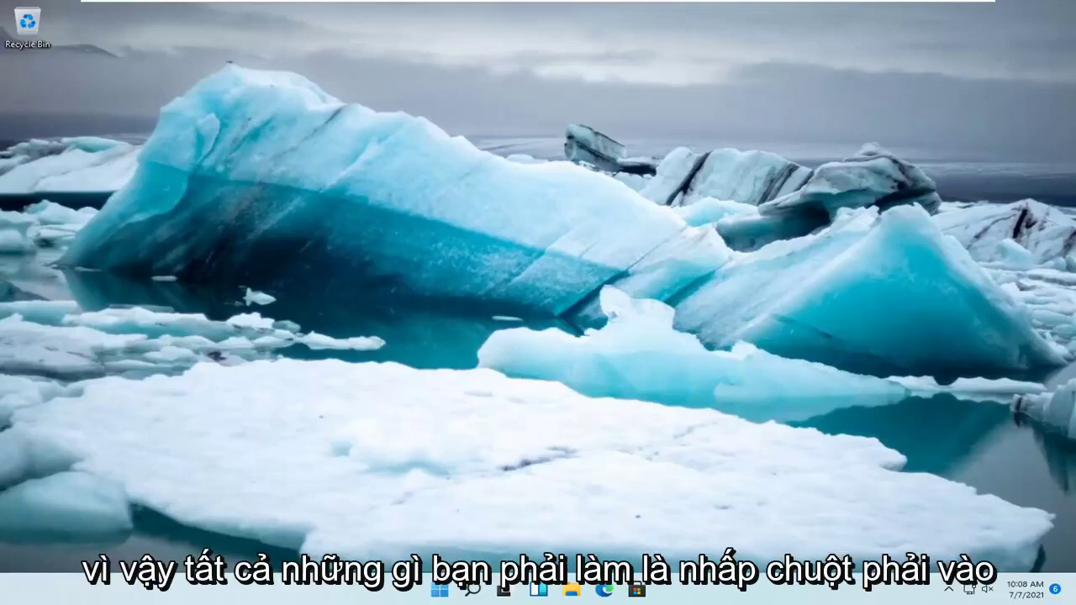
Open Settings from the Start quick-link menu and go to the Apps page
{"action": "right_click", "coordinate": [438, 593]}
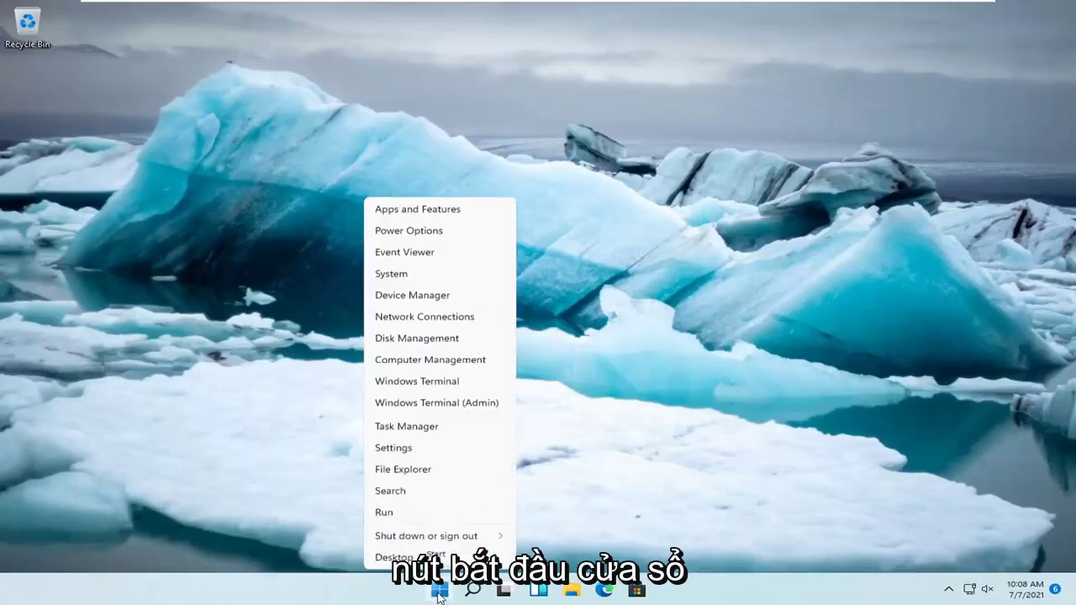
{"action": "left_click", "coordinate": [395, 450]}
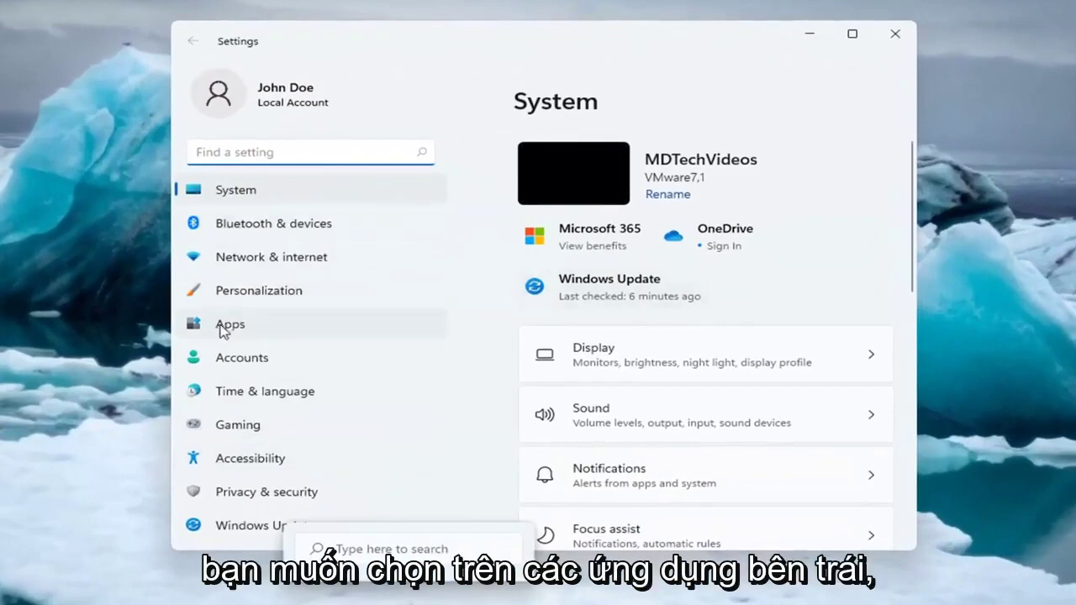
{"action": "left_click", "coordinate": [224, 328]}
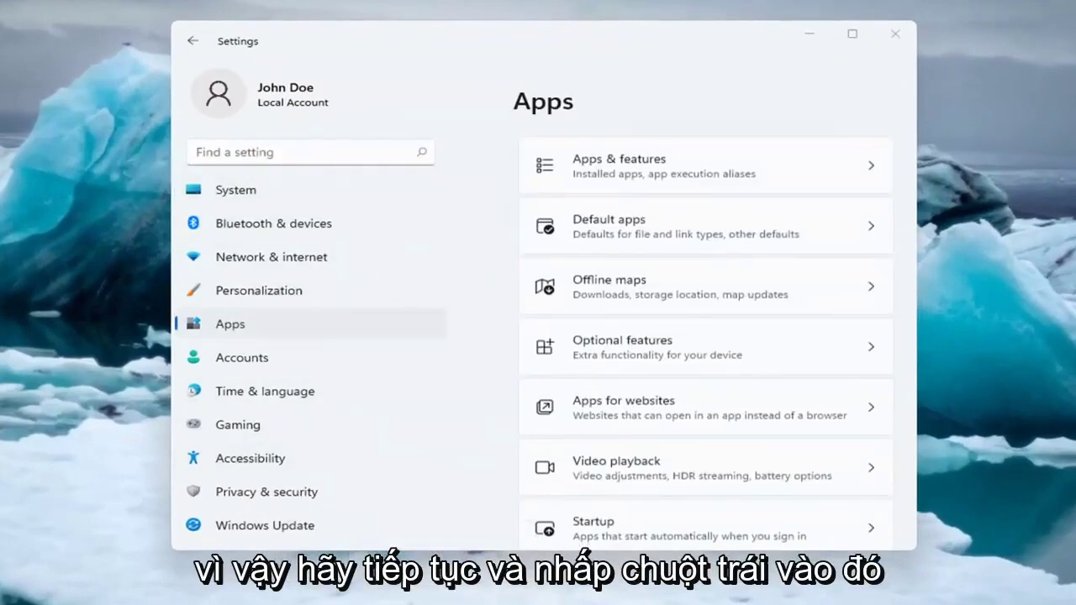
{"action": "left_click", "coordinate": [427, 49]}
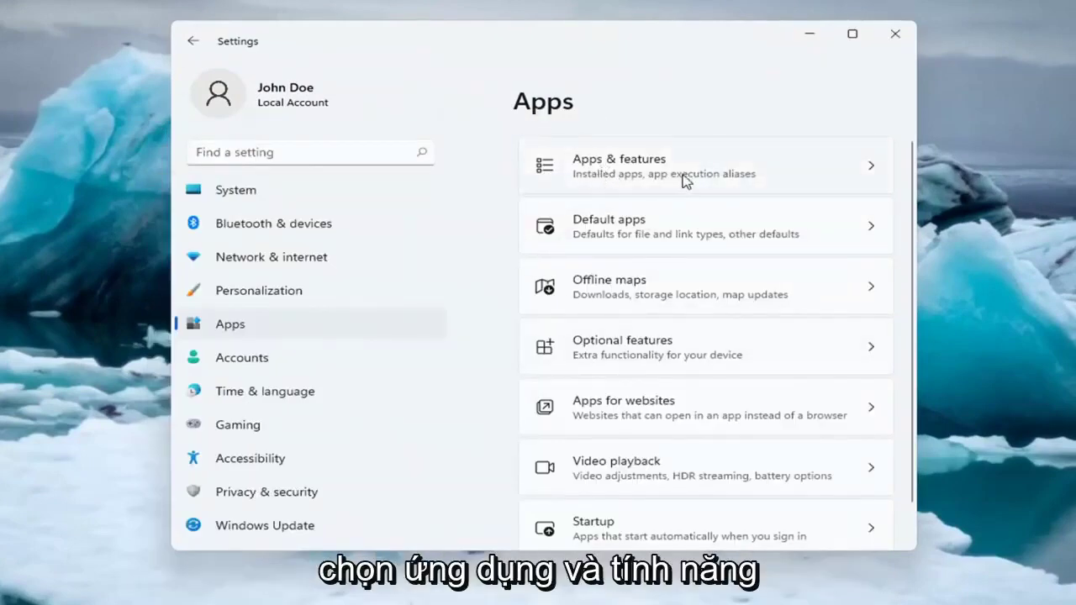
In Apps & features, search 'onedrive' and choose Uninstall for Microsoft OneDrive
{"action": "left_click", "coordinate": [623, 170]}
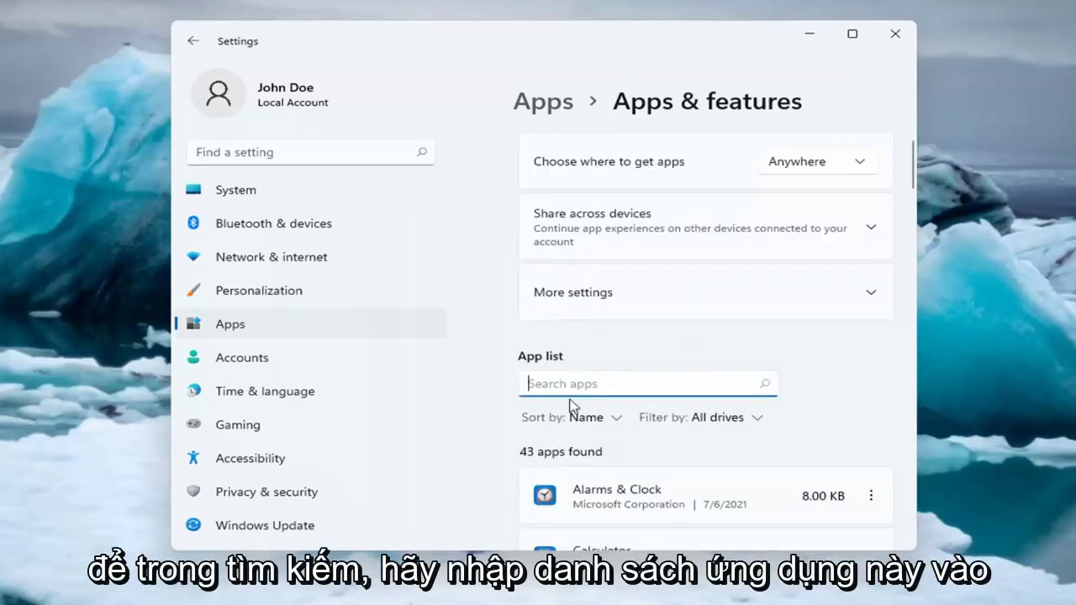
{"action": "type", "text": "onedrive"}
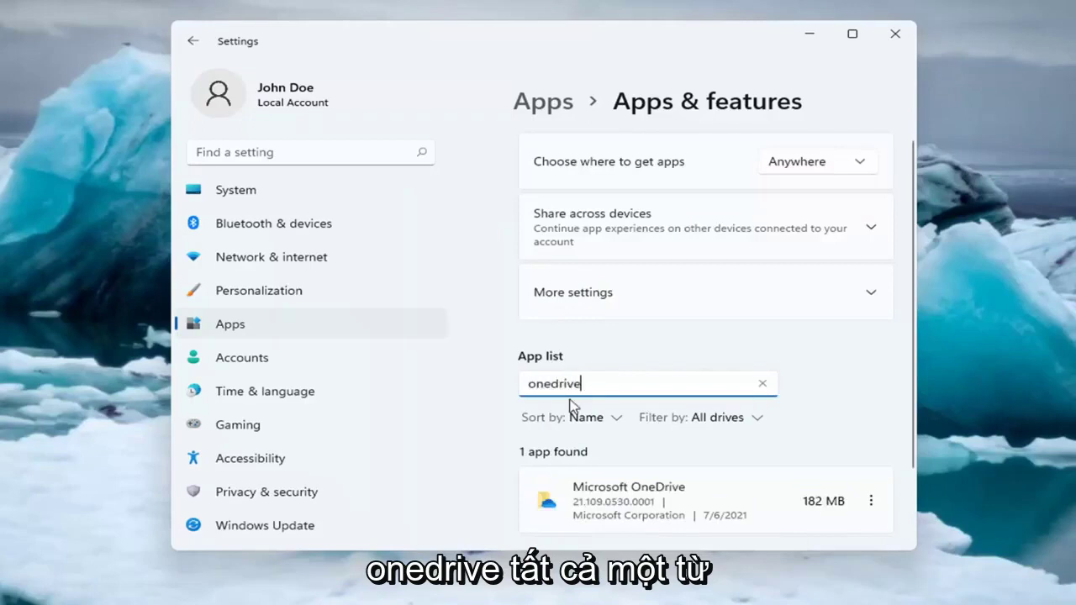
{"action": "scroll", "coordinate": [581, 402], "scroll_direction": "down", "scroll_amount": 1}
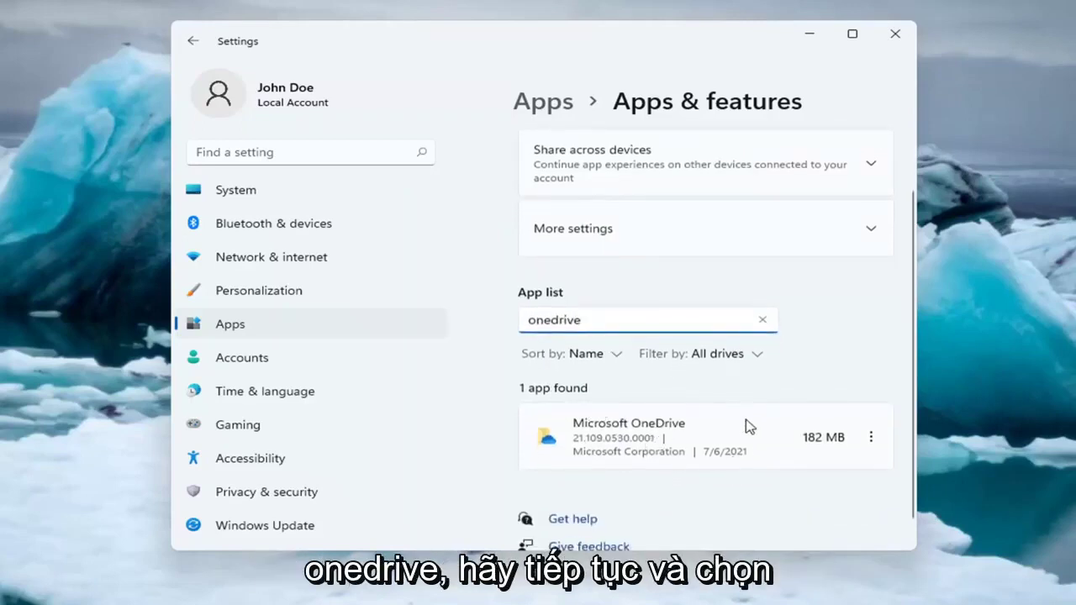
{"action": "left_click", "coordinate": [873, 439]}
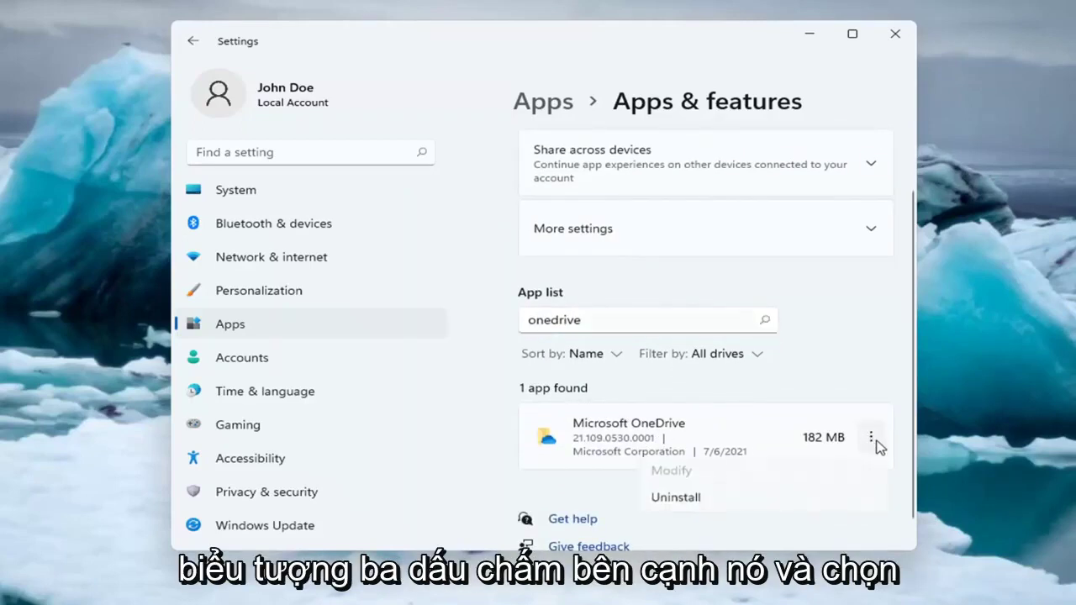
{"action": "left_click", "coordinate": [696, 510]}
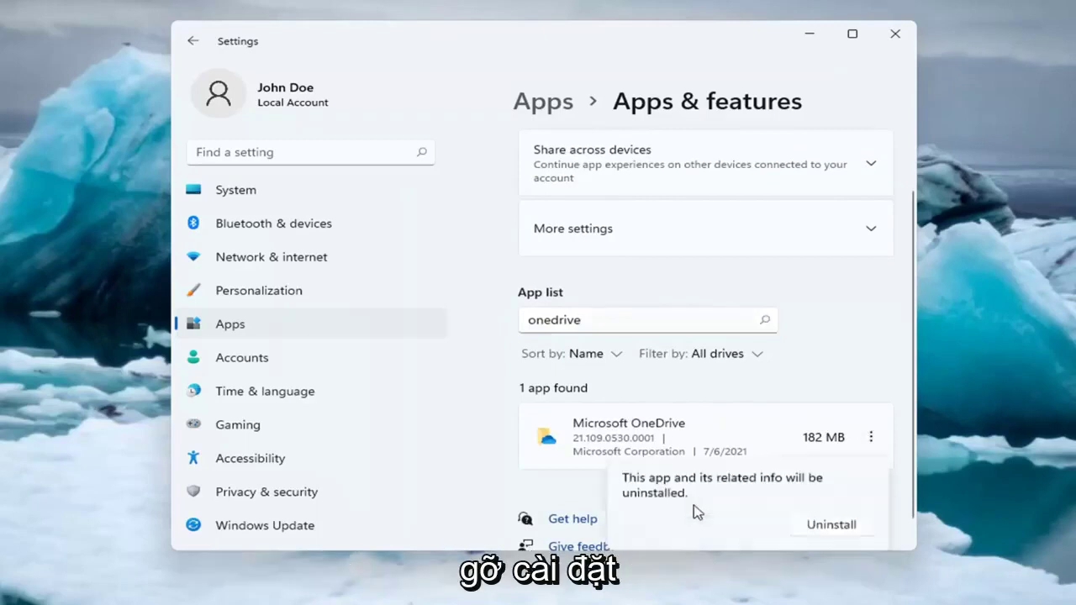
Confirm the uninstall of Microsoft OneDrive
{"action": "left_click", "coordinate": [841, 530]}
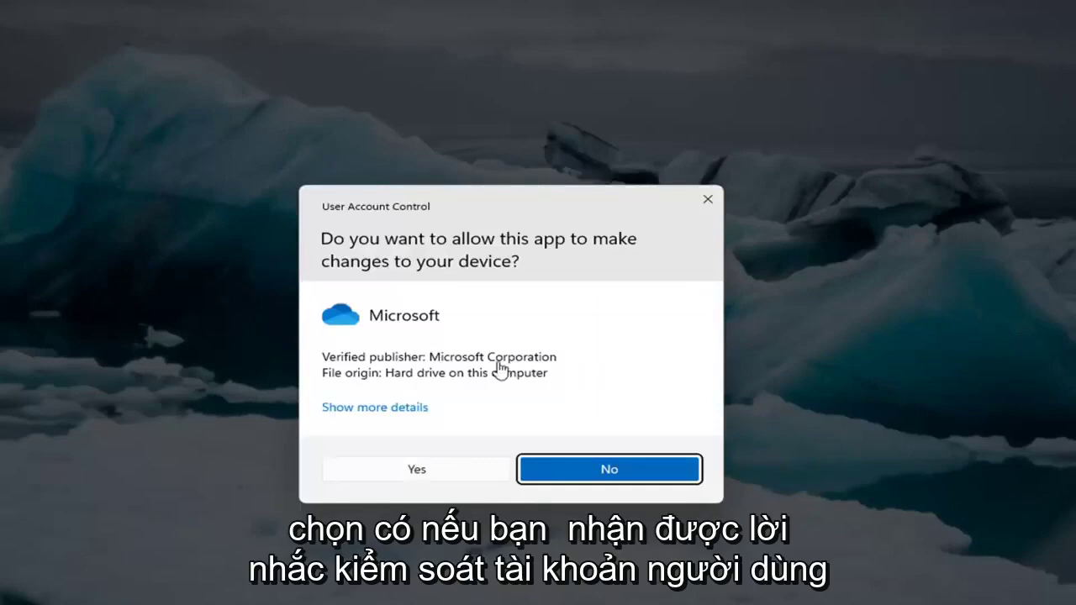
Allow the uninstaller's device changes, close Settings, and restart the PC
{"action": "left_click", "coordinate": [433, 476]}
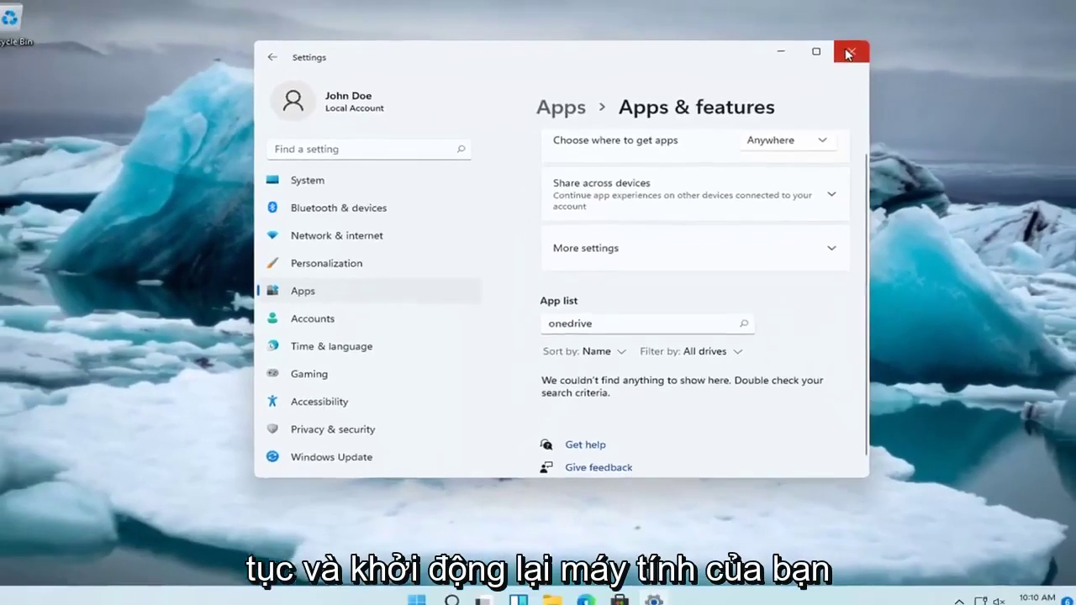
{"action": "left_click", "coordinate": [869, 44]}
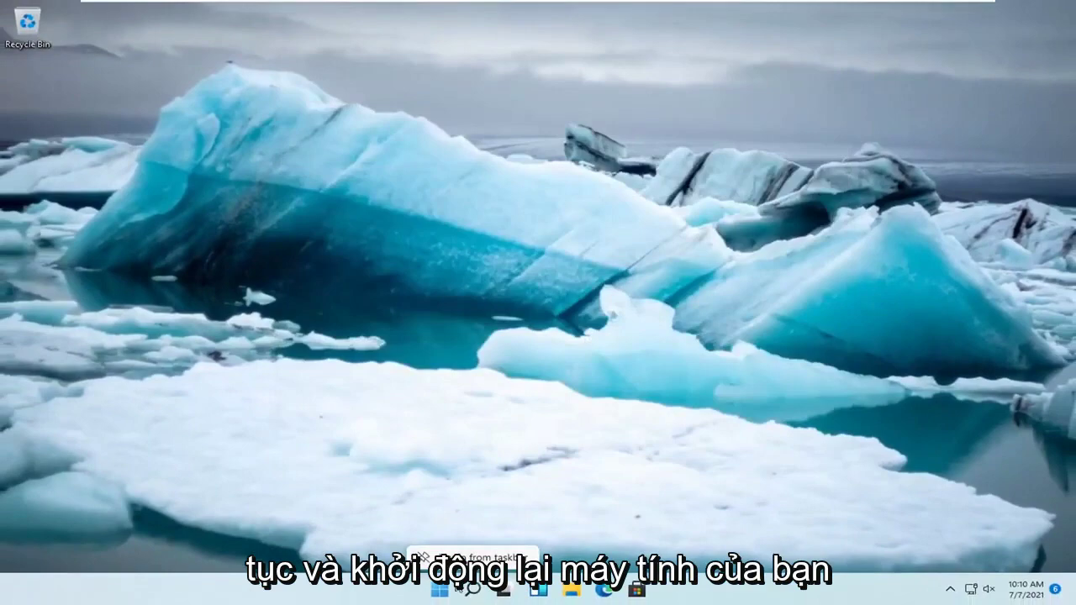
{"action": "right_click", "coordinate": [439, 590]}
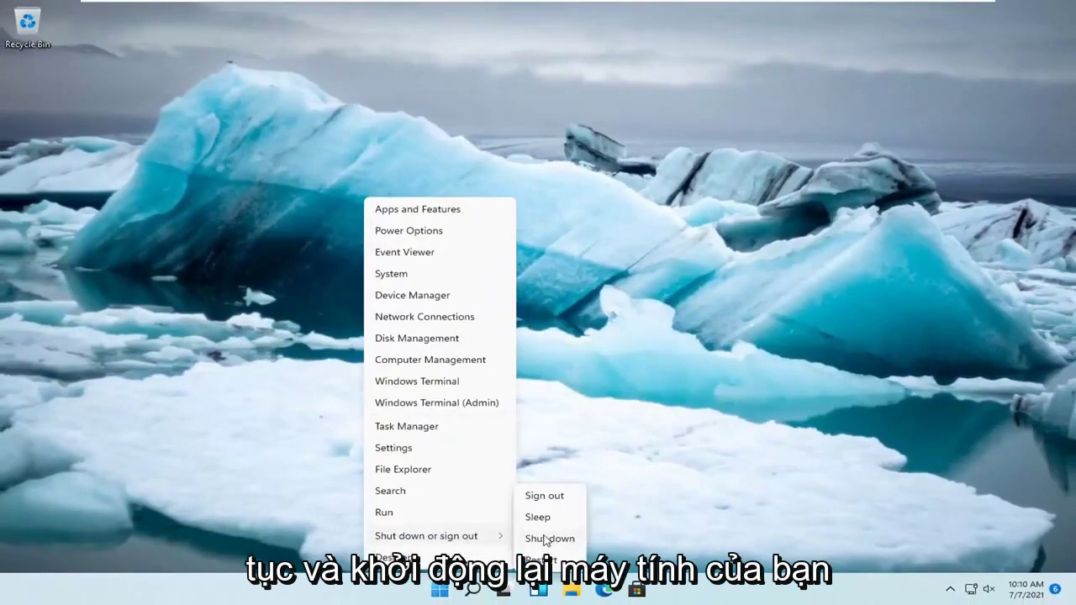
{"action": "left_click", "coordinate": [545, 538]}
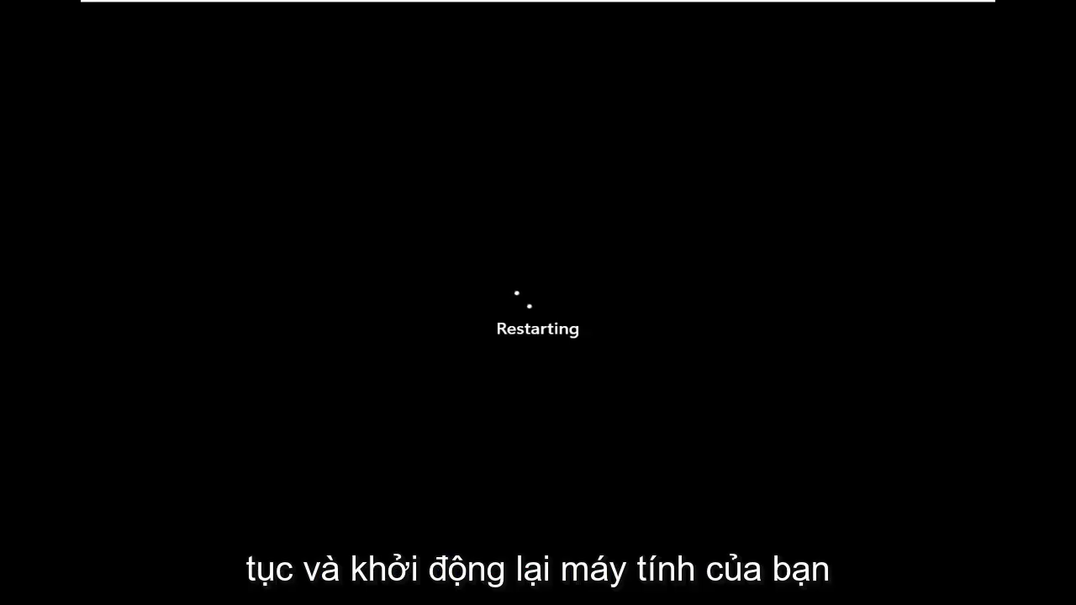